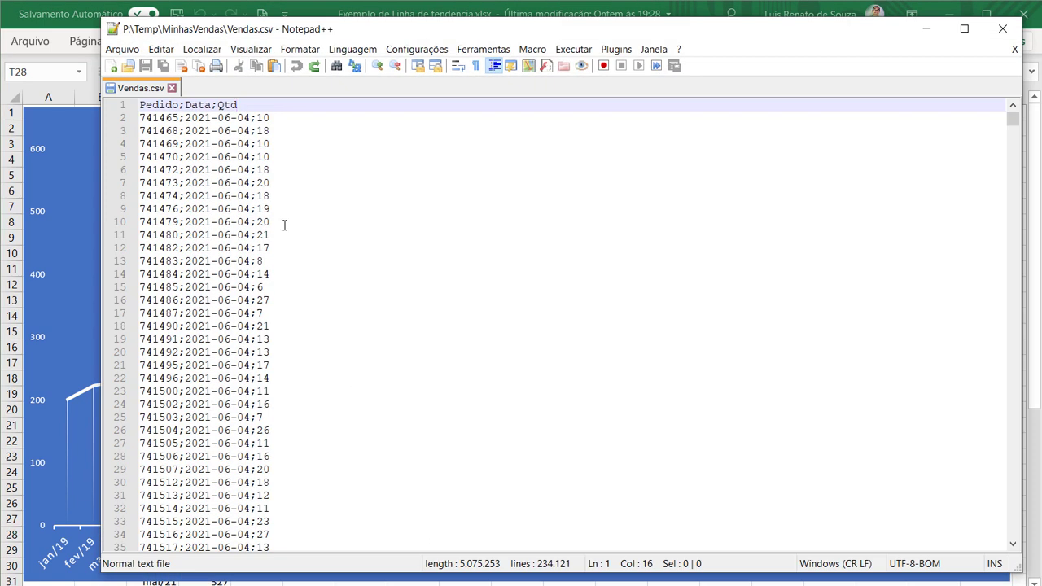
Examine the Pedido, Data and Qtd header fields and the final rows of Vendas.csv, and minimize the file.
{"action": "left_click", "coordinate": [160, 104]}
{"action": "left_click_drag", "start_coordinate": [176, 104], "coordinate": [150, 105]}
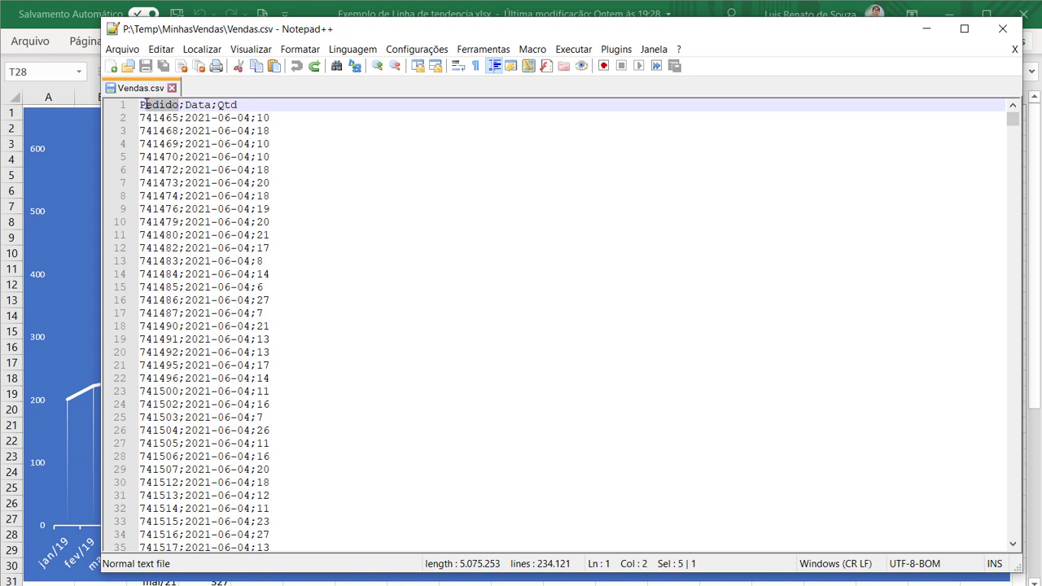
{"action": "left_click_drag", "start_coordinate": [215, 104], "coordinate": [236, 104]}
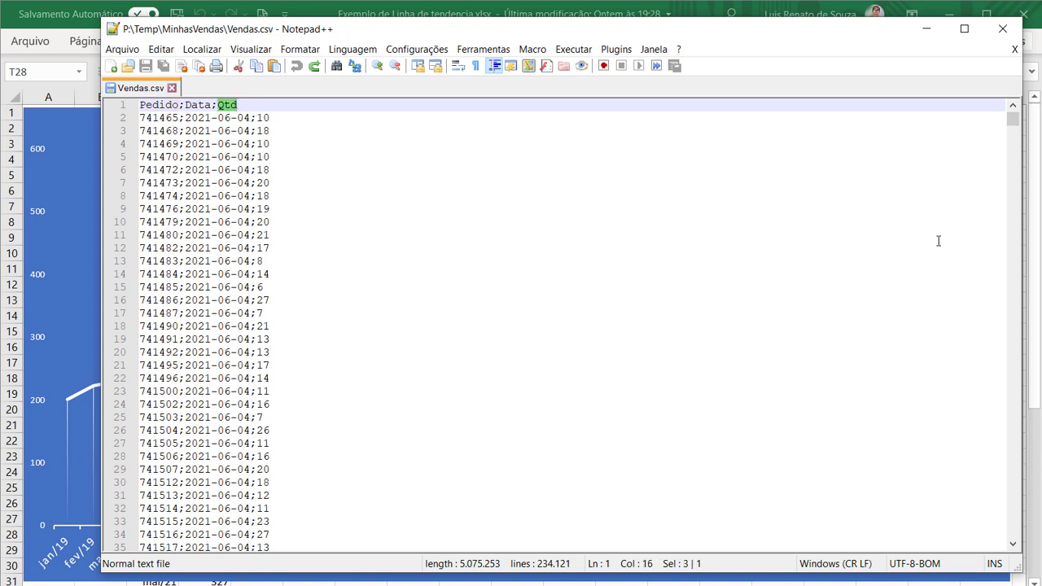
{"action": "left_click_drag", "start_coordinate": [1013, 120], "coordinate": [1013, 537]}
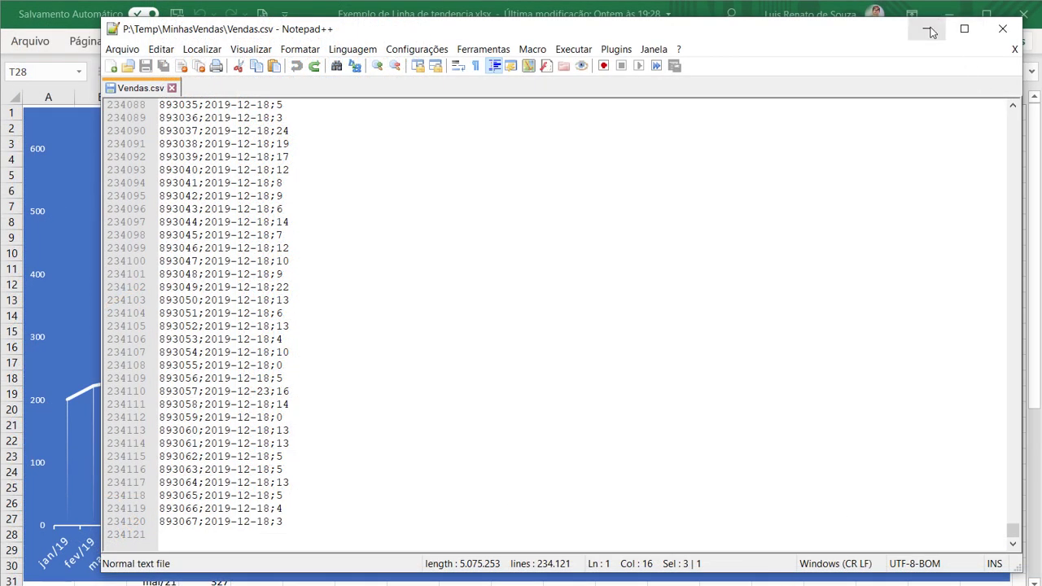
{"action": "left_click", "coordinate": [931, 32]}
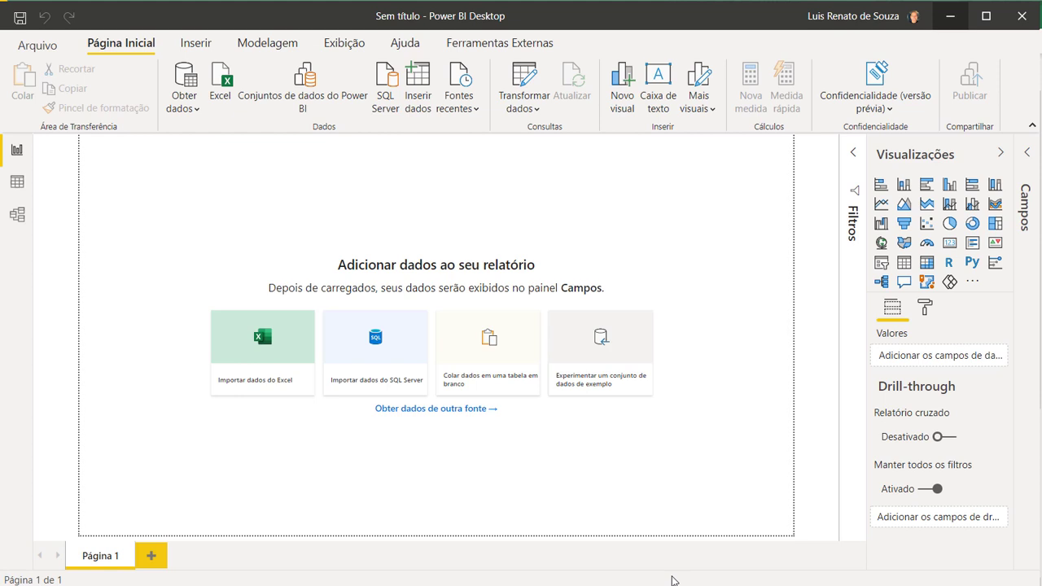
Import Vendas.csv from the MinhasVendas folder as a Text/CSV source in Power BI Desktop and load its data.
{"action": "left_click", "coordinate": [194, 118]}
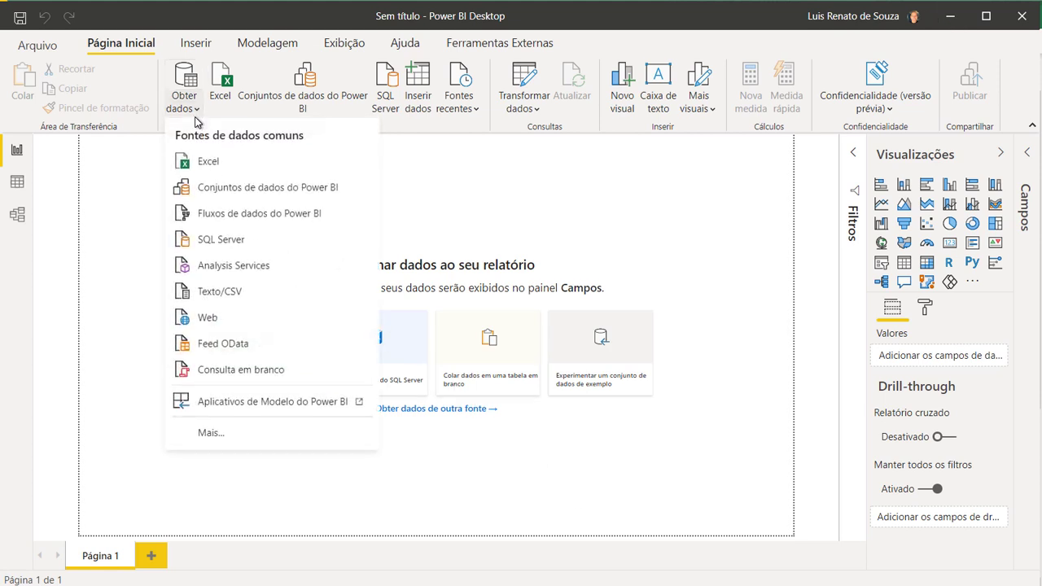
{"action": "left_click", "coordinate": [205, 292]}
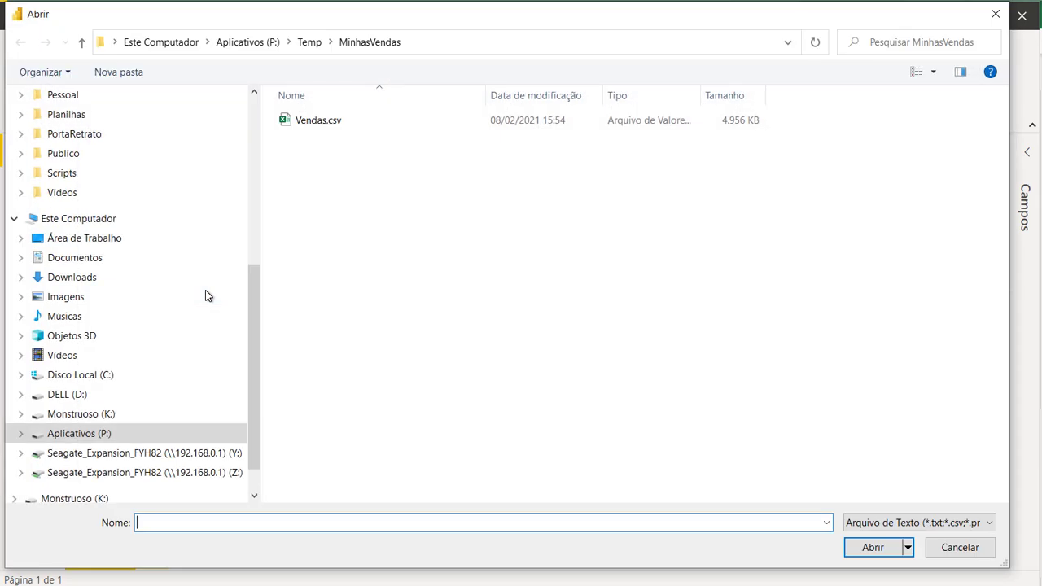
{"action": "left_click", "coordinate": [305, 120]}
{"action": "left_click", "coordinate": [873, 549]}
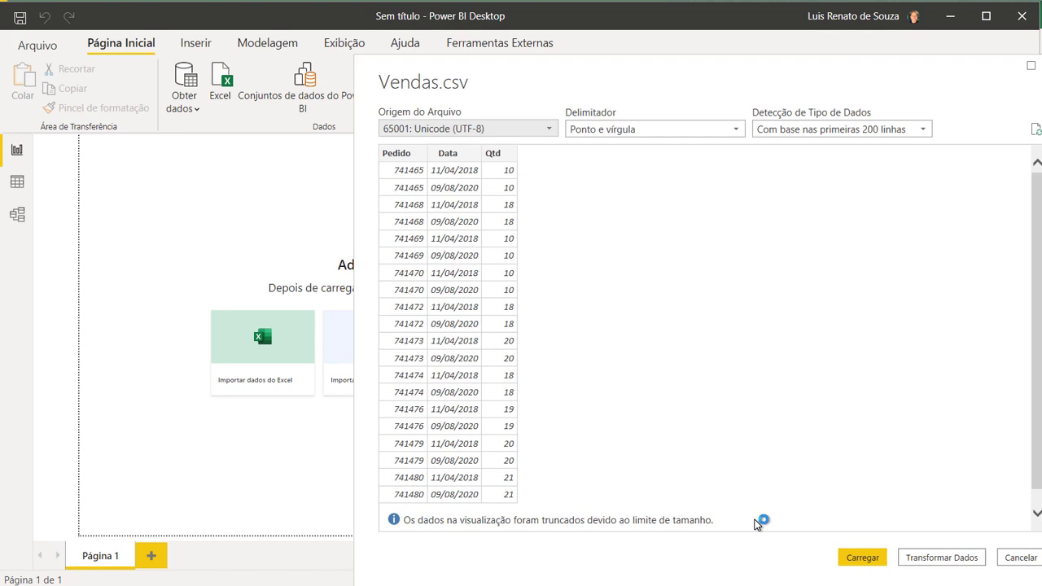
{"action": "left_click", "coordinate": [863, 559]}
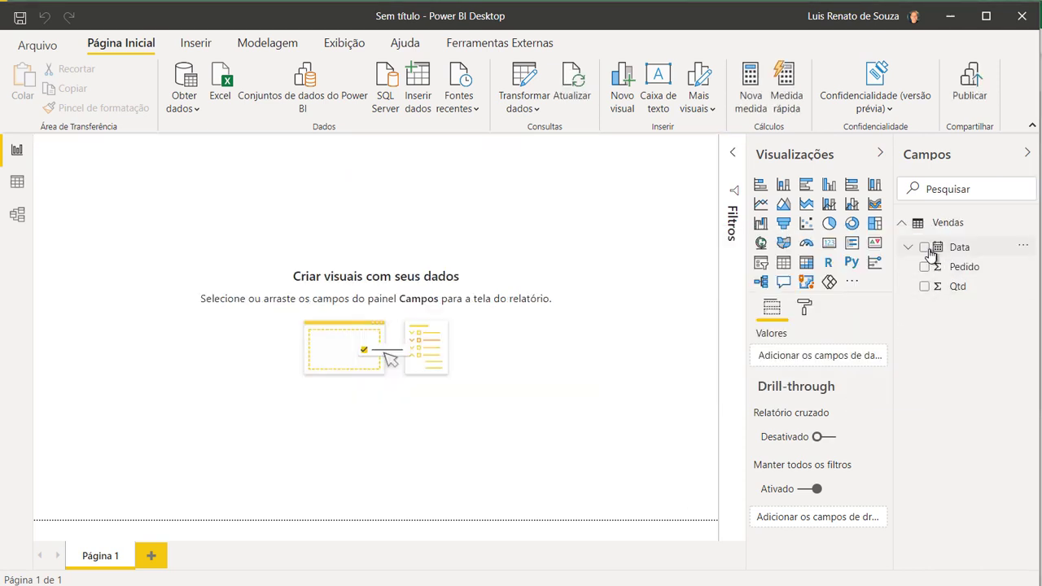
Create an enlarged line chart on the report page with Data on the axis and Qtd as values.
{"action": "left_click", "coordinate": [926, 248]}
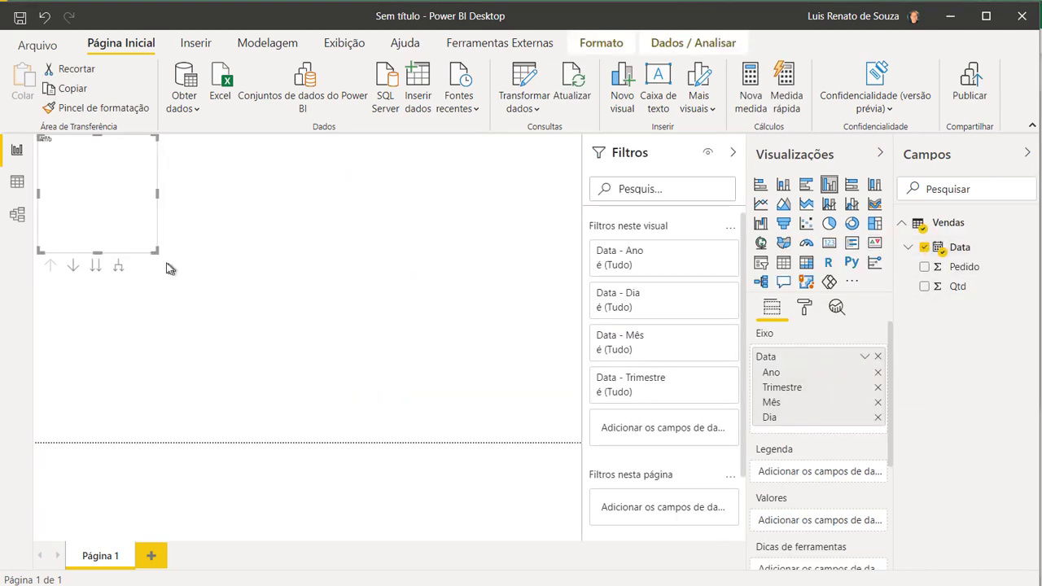
{"action": "left_click_drag", "start_coordinate": [157, 249], "coordinate": [274, 399]}
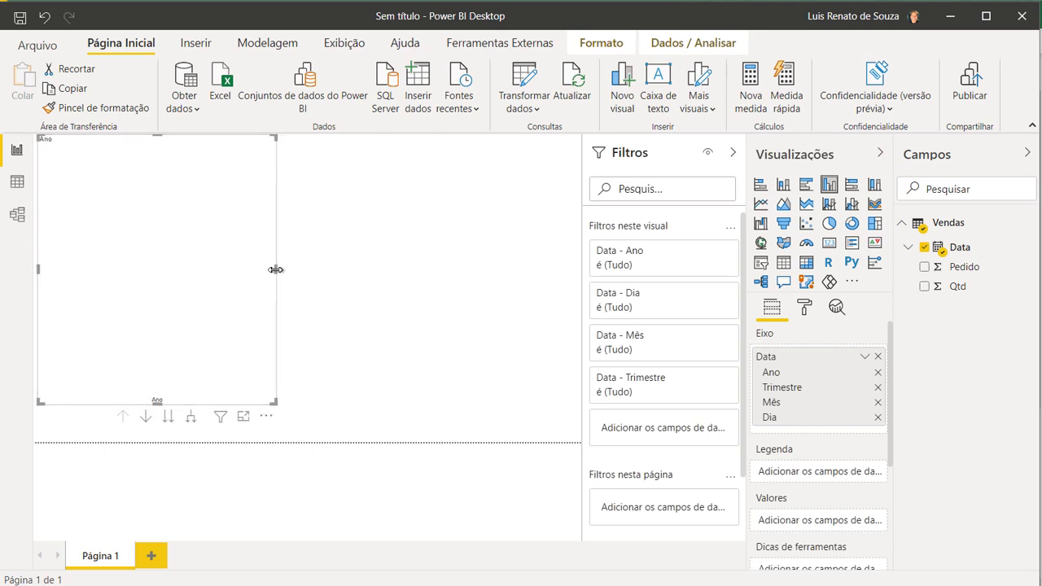
{"action": "left_click_drag", "start_coordinate": [277, 269], "coordinate": [553, 269]}
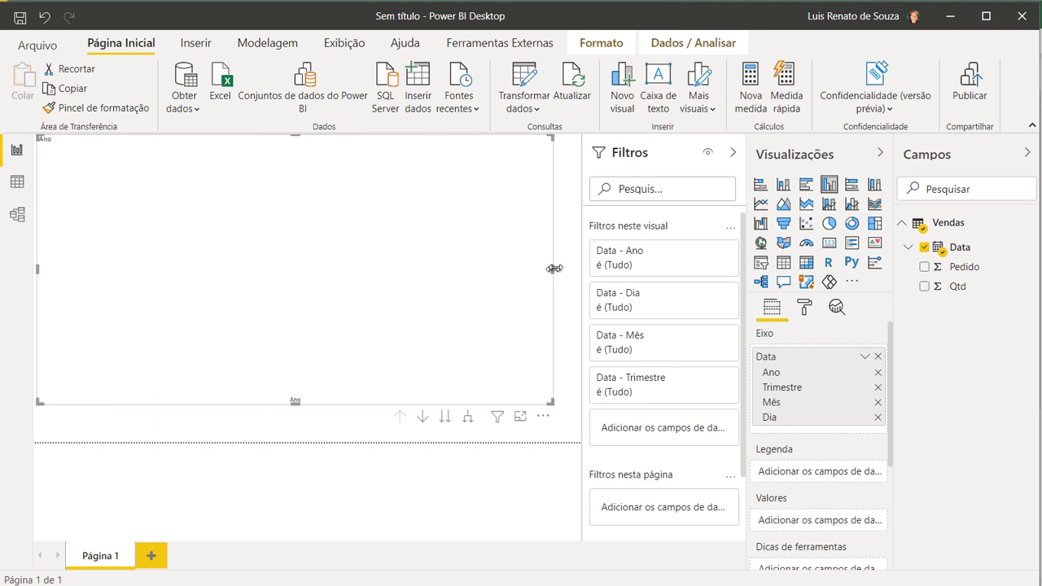
{"action": "left_click", "coordinate": [924, 287]}
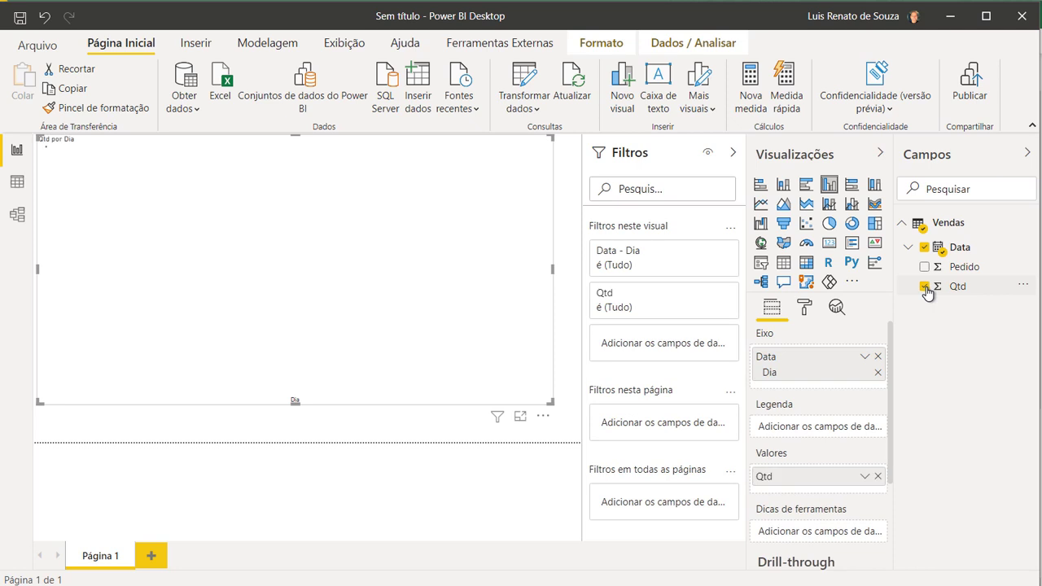
{"action": "left_click", "coordinate": [761, 204]}
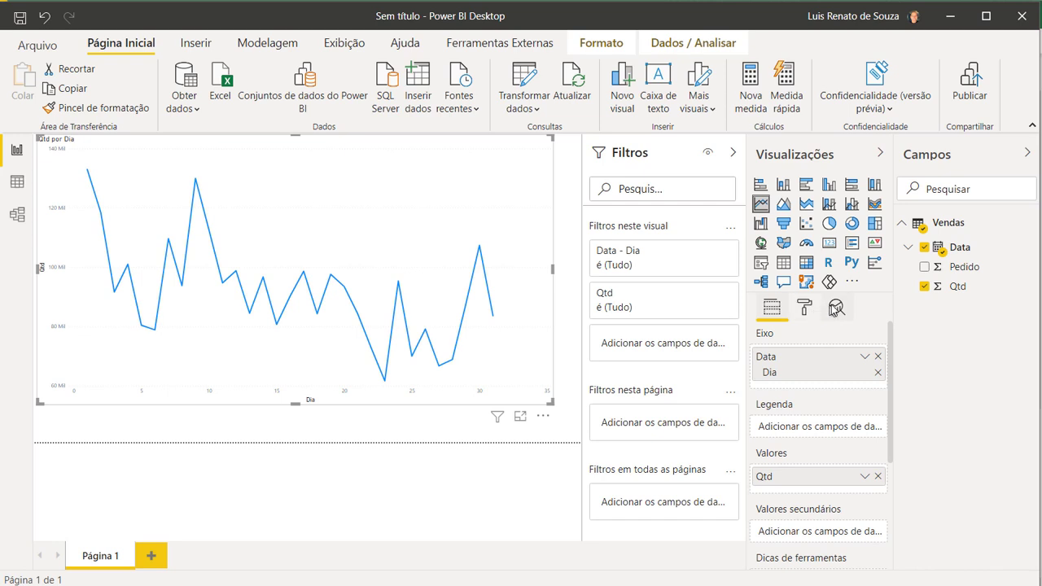
Add a forecast (Previsão) to the line chart and collapse the Campos and Filtros panes to give it more room.
{"action": "left_click", "coordinate": [838, 310]}
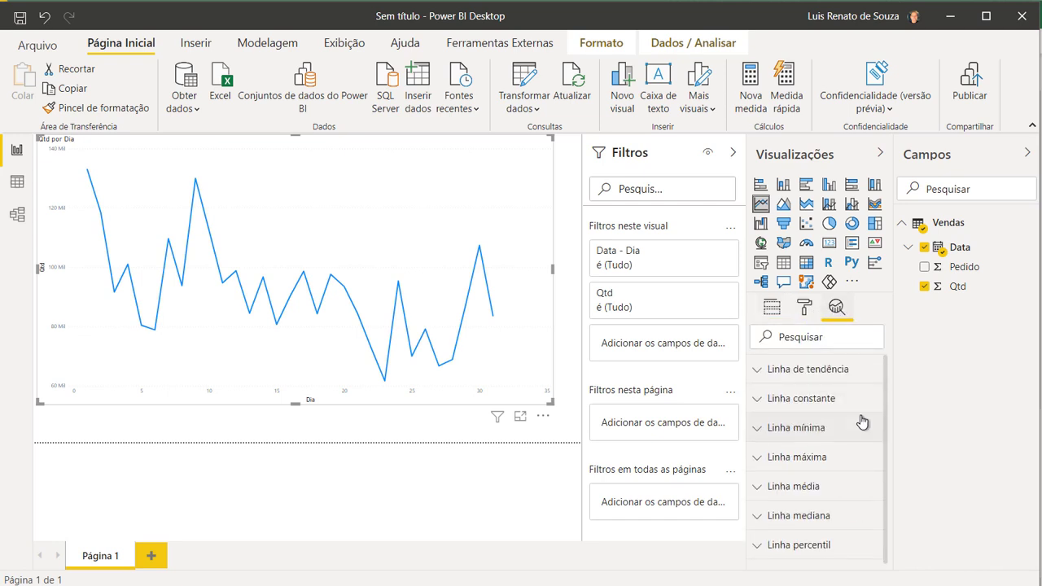
{"action": "scroll", "coordinate": [861, 419], "scroll_direction": "down", "scroll_amount": 1}
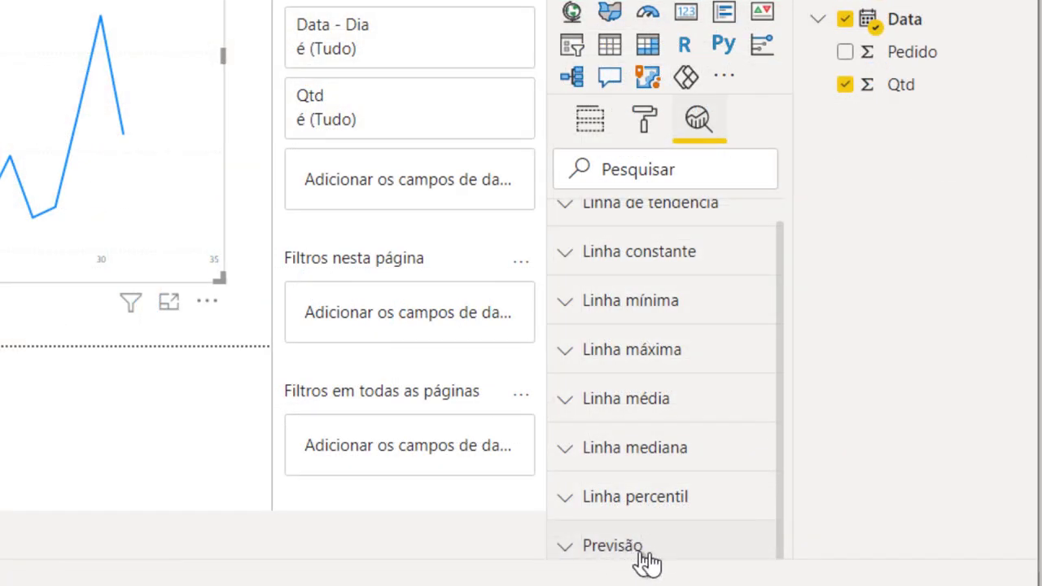
{"action": "left_click", "coordinate": [644, 547]}
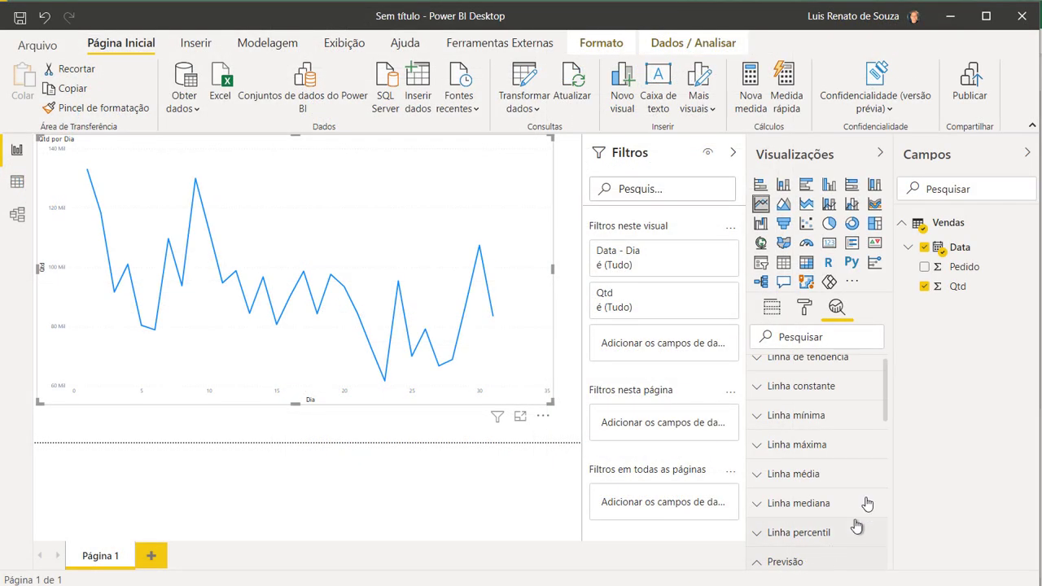
{"action": "left_click_drag", "start_coordinate": [885, 401], "coordinate": [883, 468]}
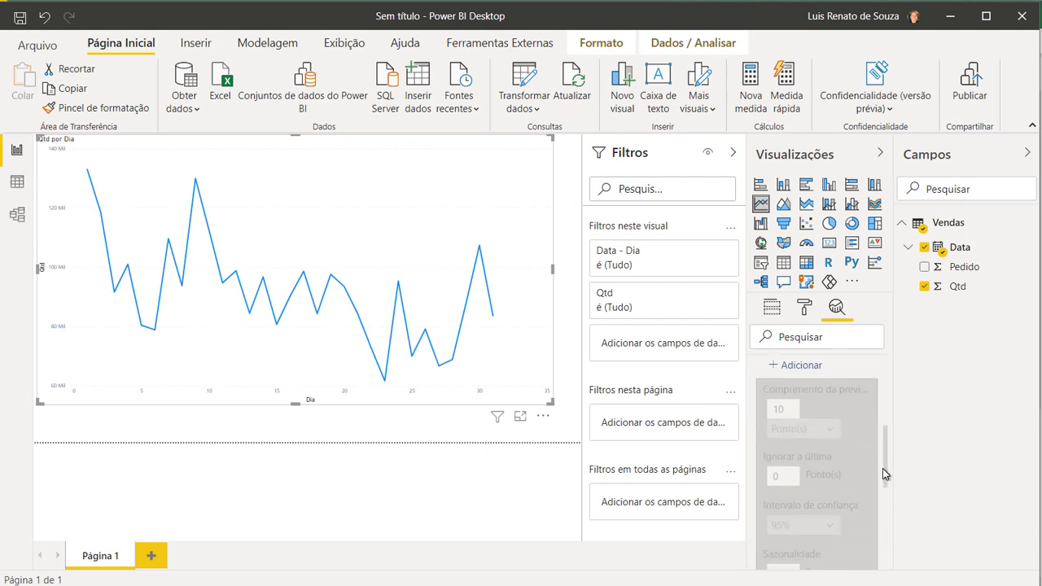
{"action": "left_click", "coordinate": [775, 368]}
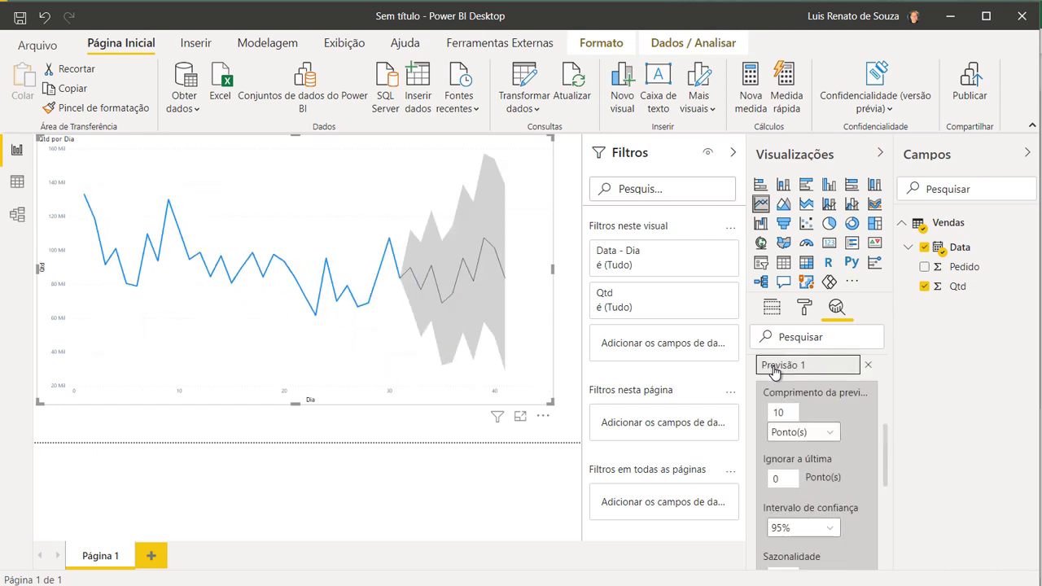
{"action": "left_click", "coordinate": [1027, 153]}
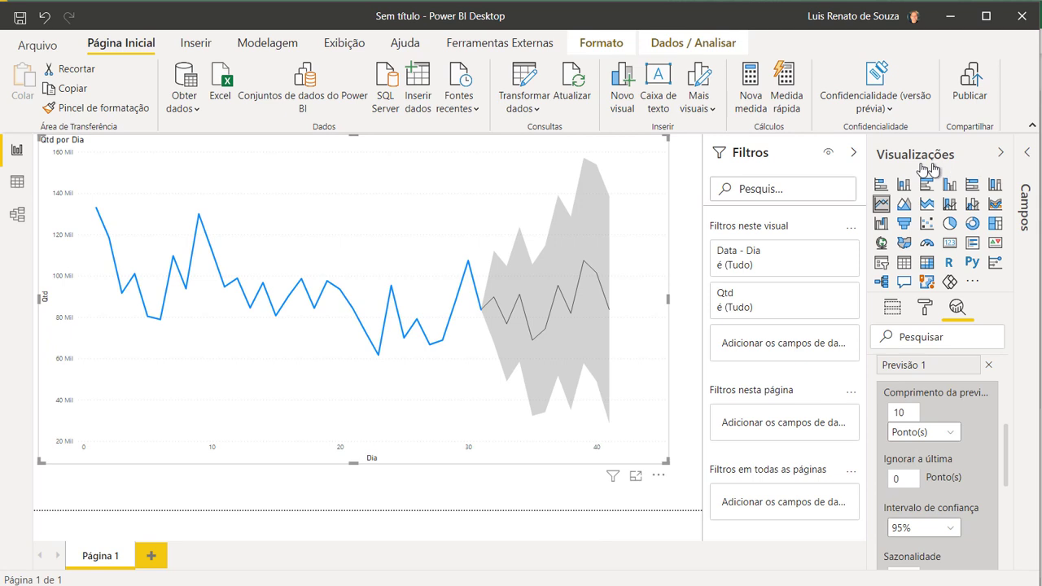
{"action": "left_click", "coordinate": [853, 152]}
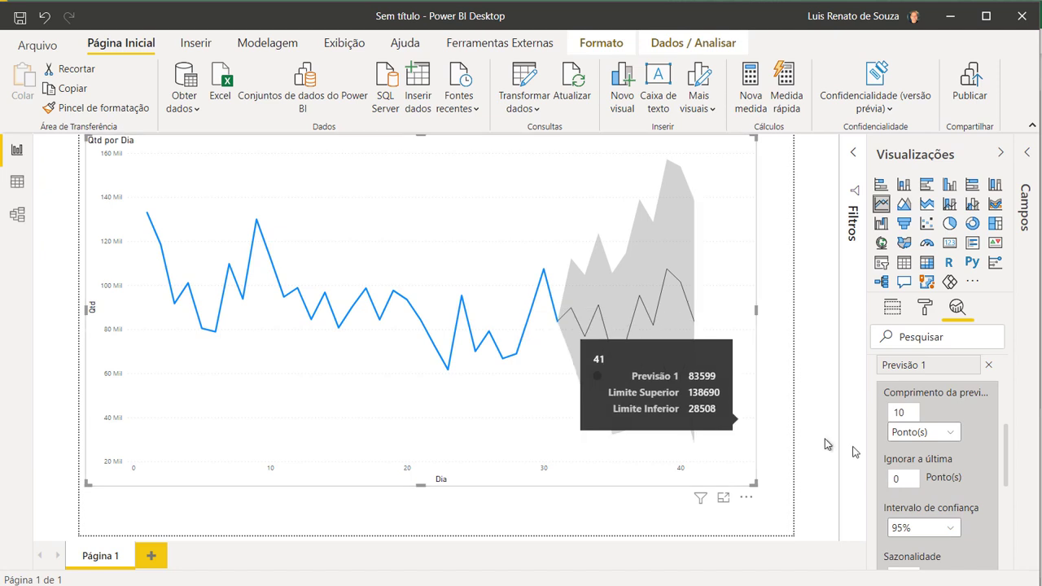
Set the forecast length to 20 points and apply it to the line chart.
{"action": "left_click", "coordinate": [894, 412]}
{"action": "type", "text": "2"}
{"action": "scroll", "coordinate": [1006, 472], "scroll_direction": "down", "scroll_amount": 3}
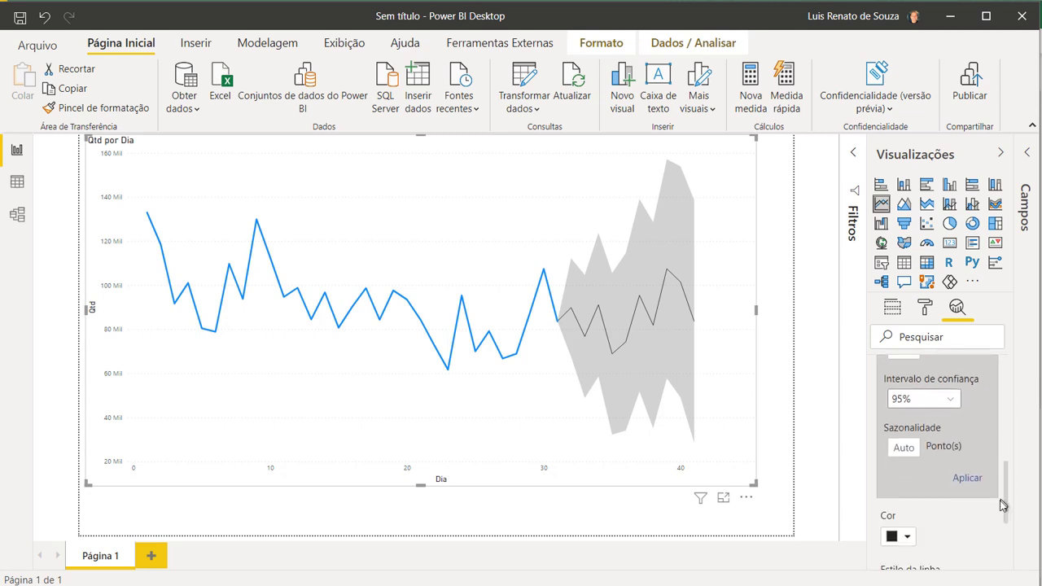
{"action": "left_click", "coordinate": [970, 475]}
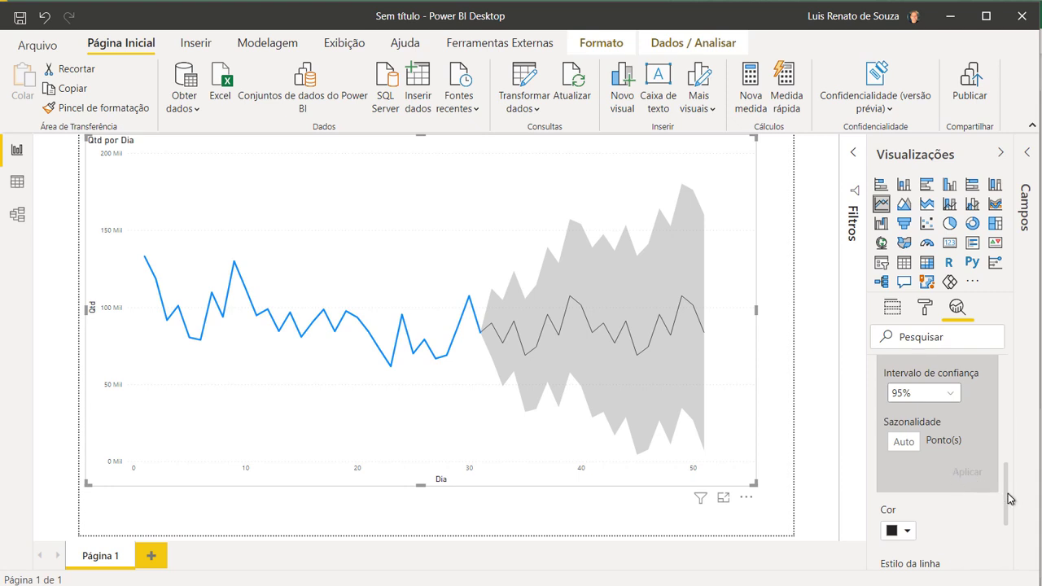
Set the forecast to ignore the last 3 points and apply the change.
{"action": "scroll", "coordinate": [1011, 469], "scroll_direction": "up", "scroll_amount": 2}
{"action": "scroll", "coordinate": [1009, 468], "scroll_direction": "up", "scroll_amount": 2}
{"action": "scroll", "coordinate": [1006, 452], "scroll_direction": "down", "scroll_amount": 1}
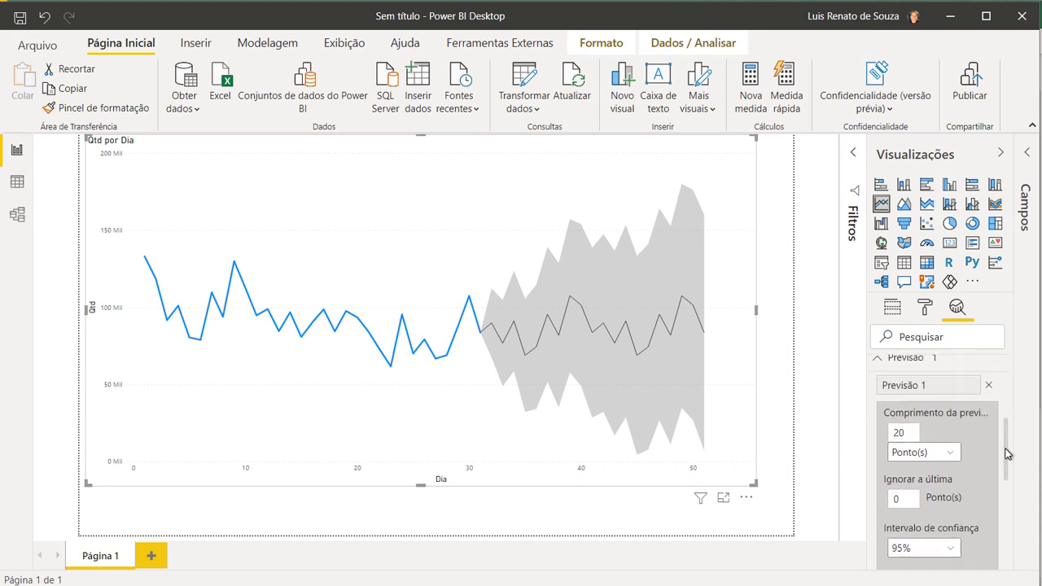
{"action": "scroll", "coordinate": [1006, 449], "scroll_direction": "down", "scroll_amount": 1}
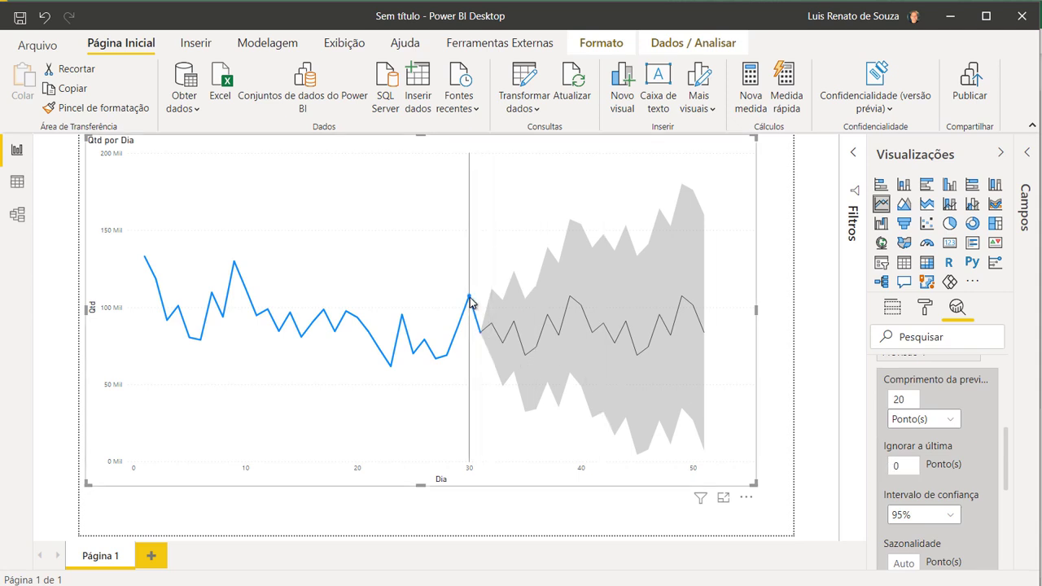
{"action": "left_click", "coordinate": [911, 462]}
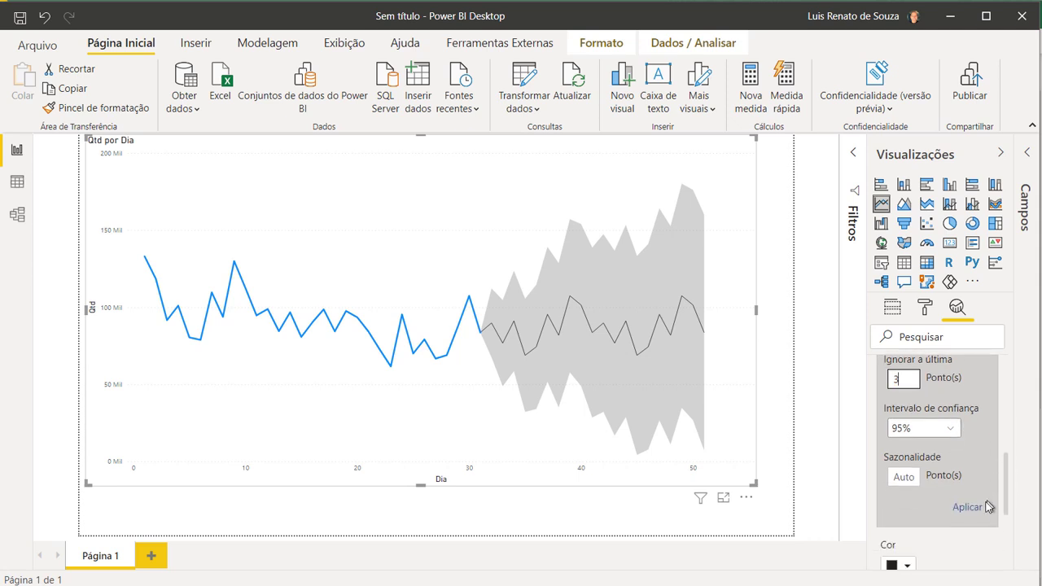
{"action": "left_click", "coordinate": [979, 511]}
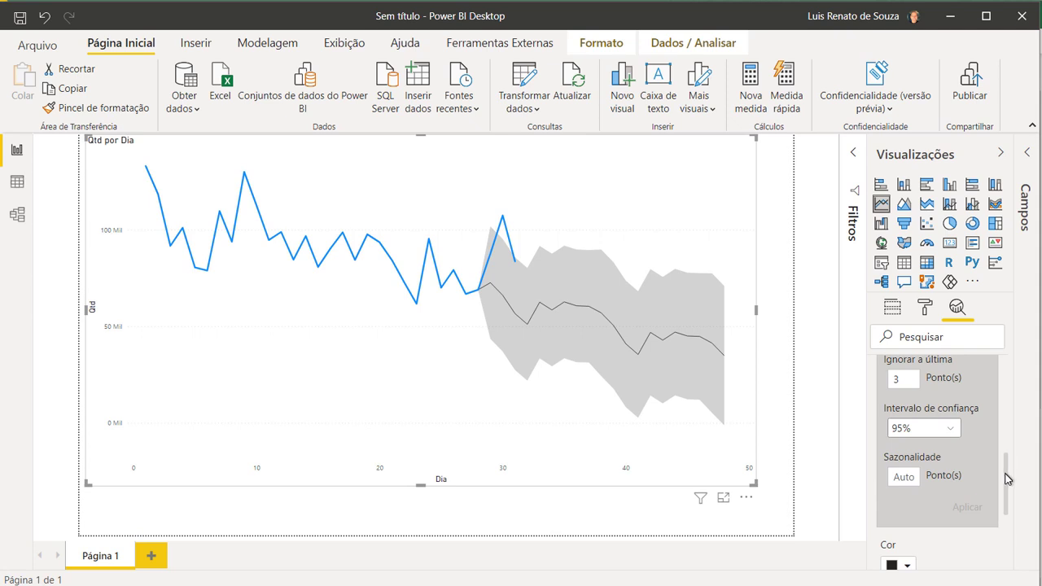
Open the forecast's seasonality (Sazonalidade) value for editing.
{"action": "left_click", "coordinate": [897, 479]}
{"action": "left_click_drag", "start_coordinate": [1006, 484], "coordinate": [1003, 459]}
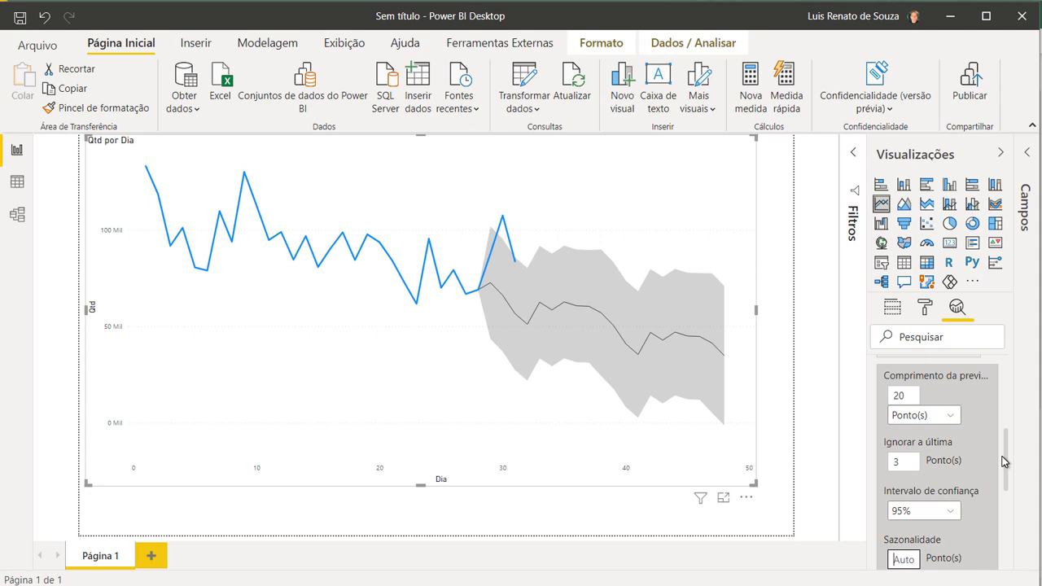